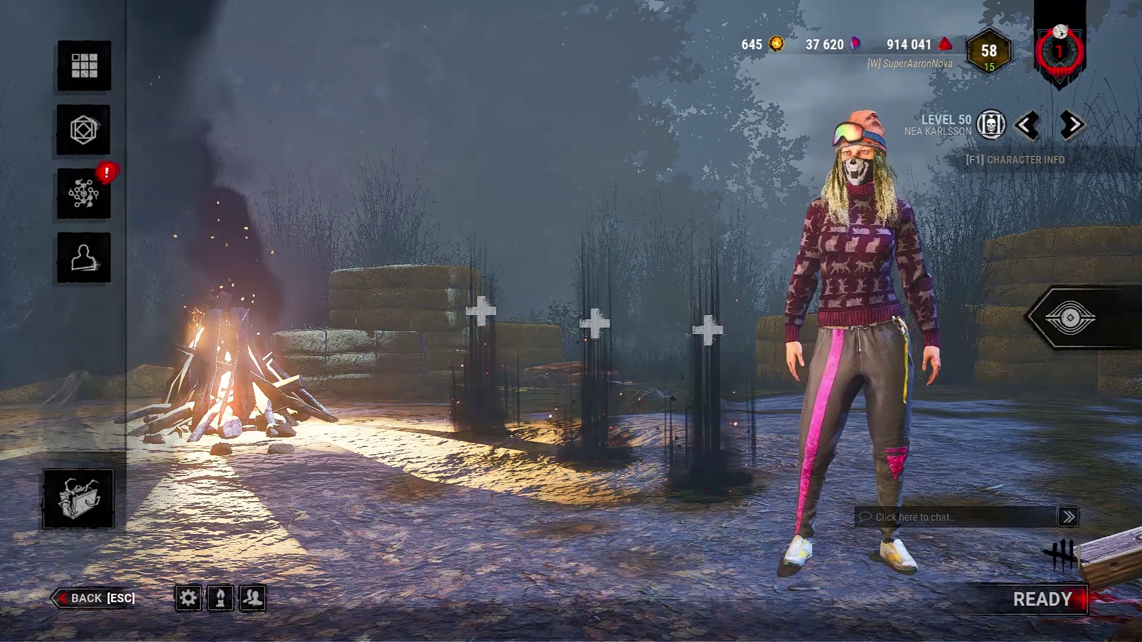
# Switch from the game to the desktop and open the NVIDIA Control Panel
pyautogui.press('Home')
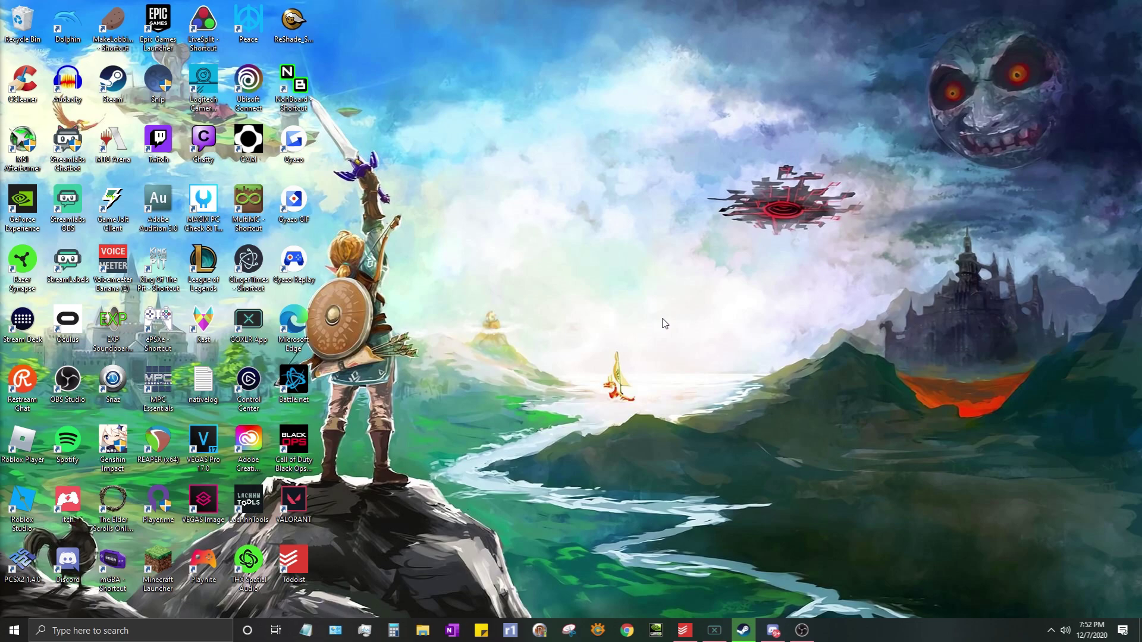
pyautogui.rightClick(601, 327)
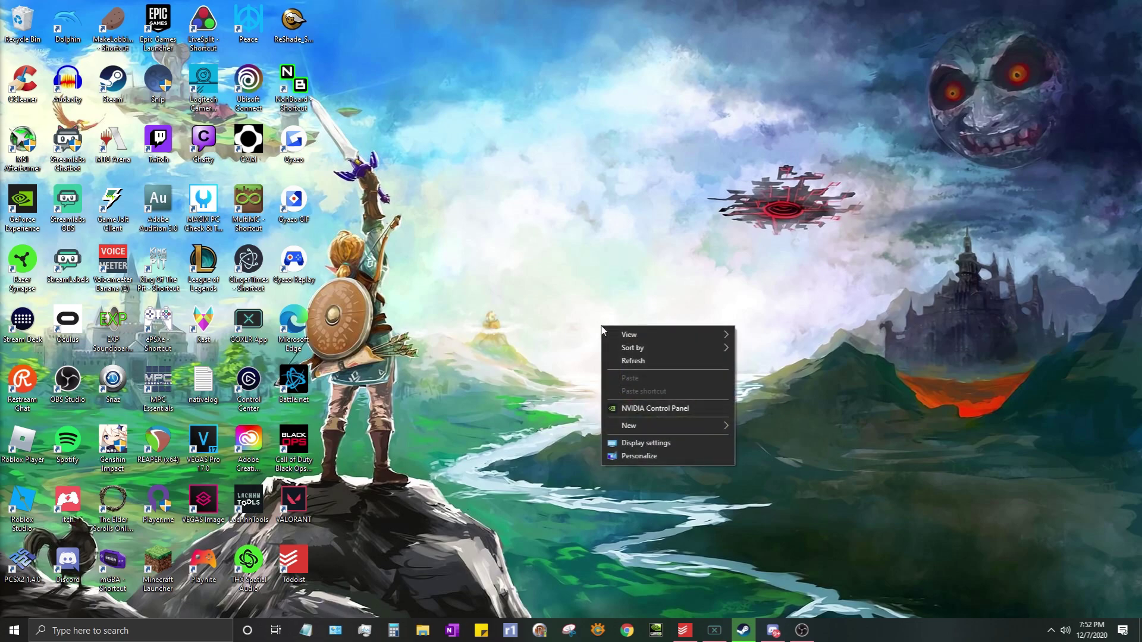
pyautogui.click(623, 410)
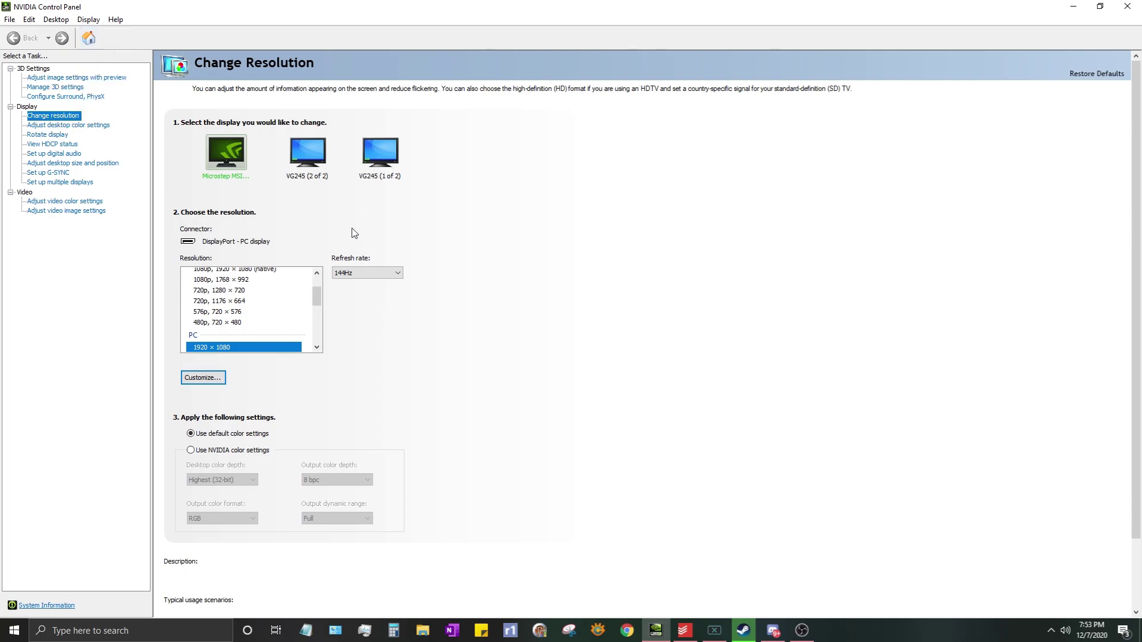
# Create, test and save a custom display resolution of 1440 x 1080 at 144 Hz
pyautogui.click(205, 384)
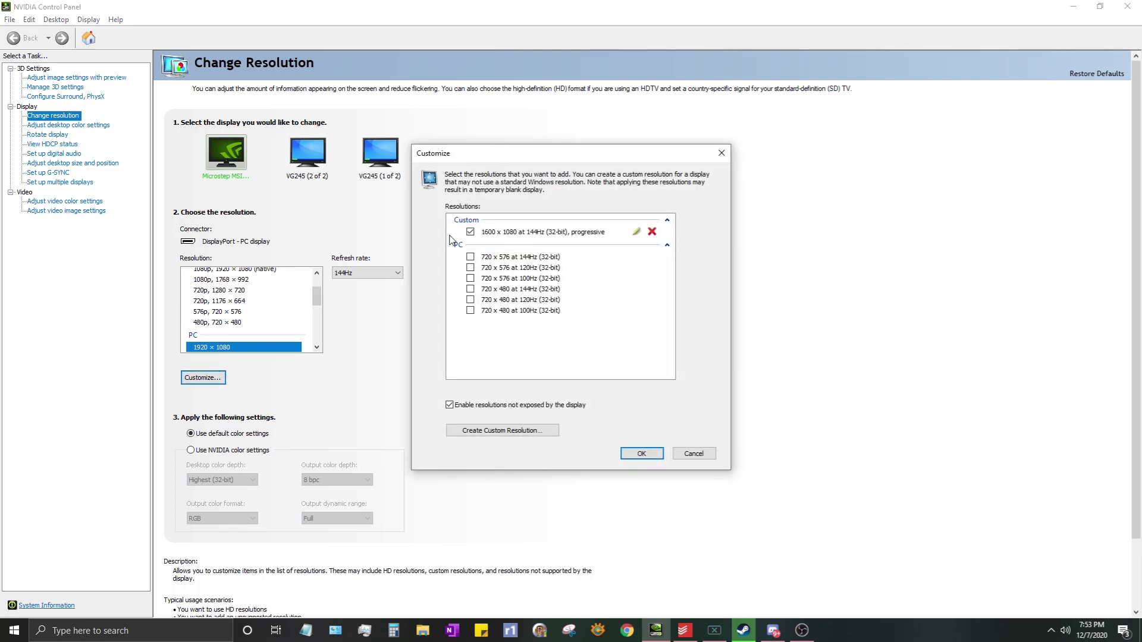
pyautogui.click(517, 432)
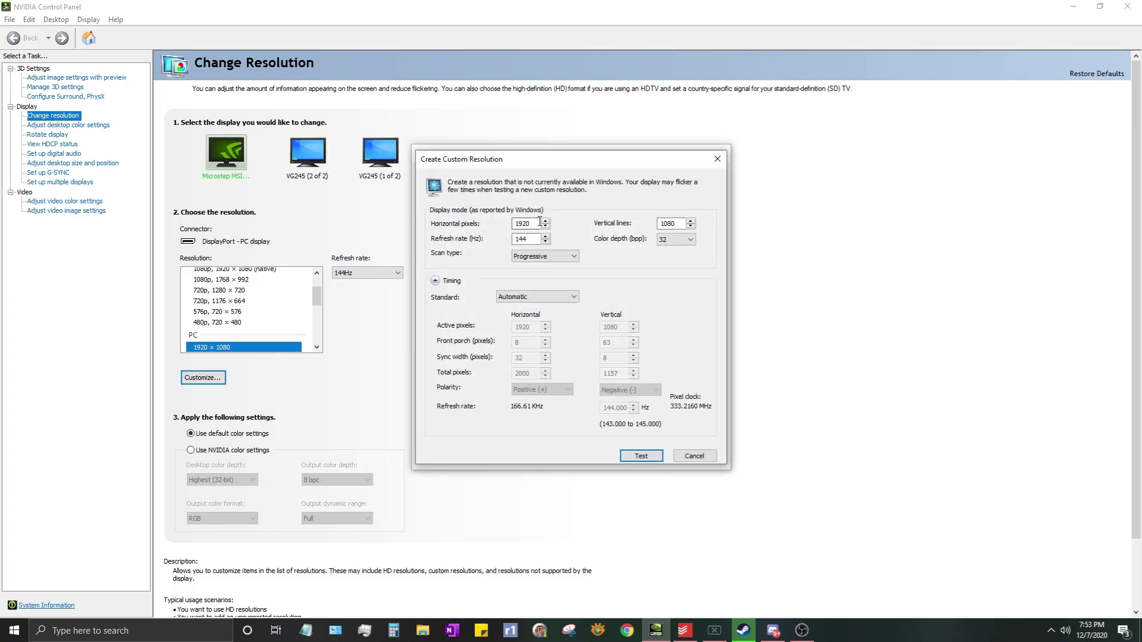
pyautogui.click(539, 223)
pyautogui.doubleClick(539, 225)
pyautogui.write('144')
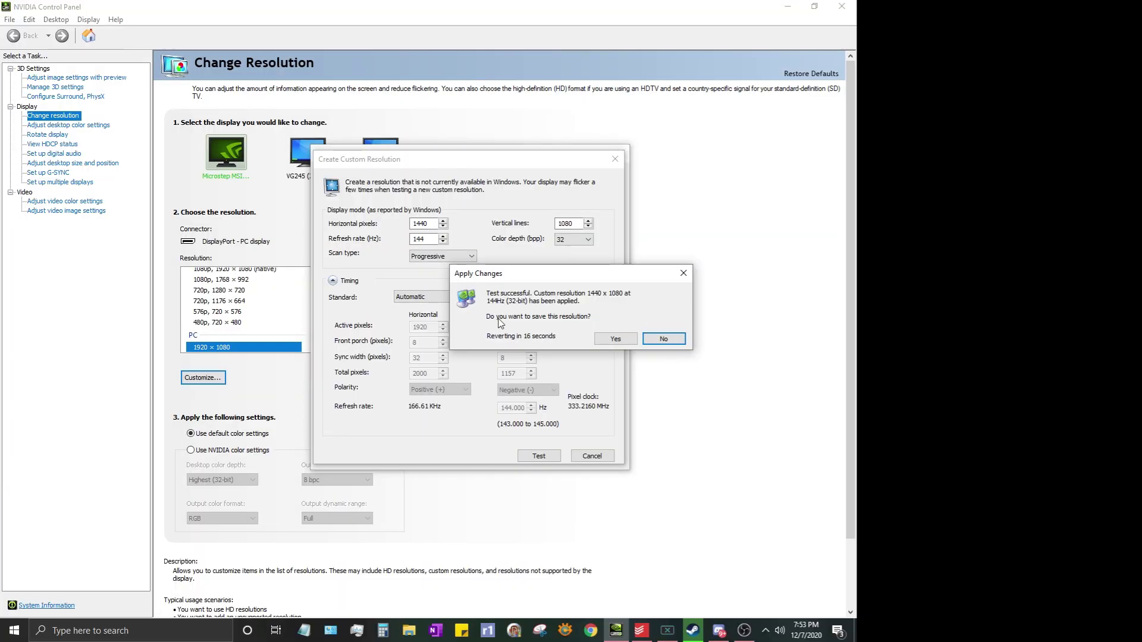
pyautogui.click(617, 339)
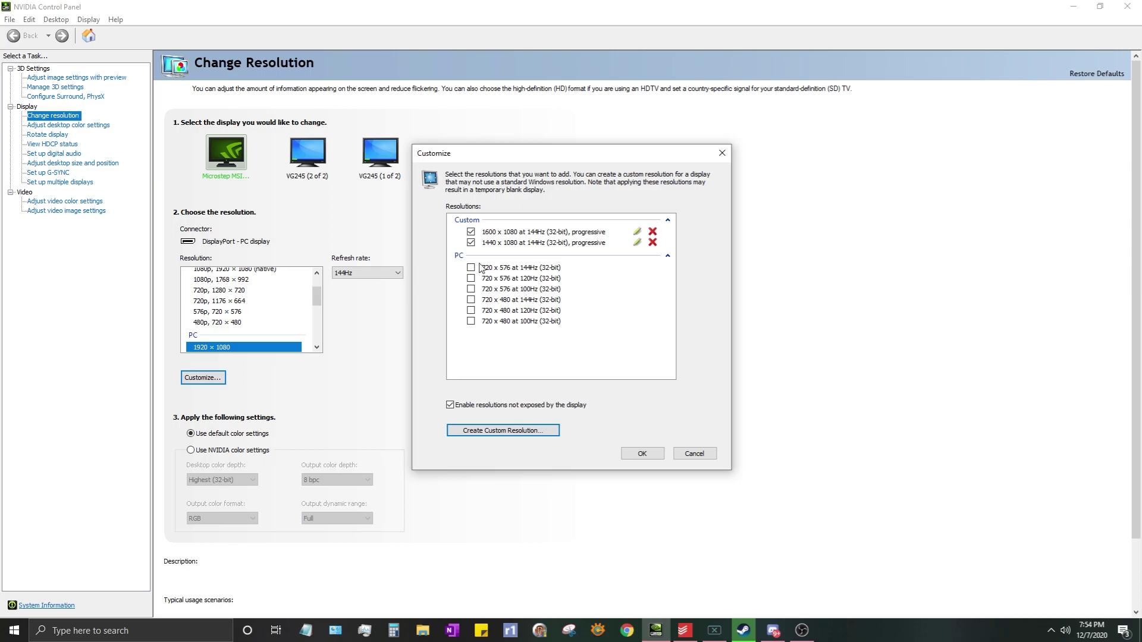
pyautogui.click(640, 452)
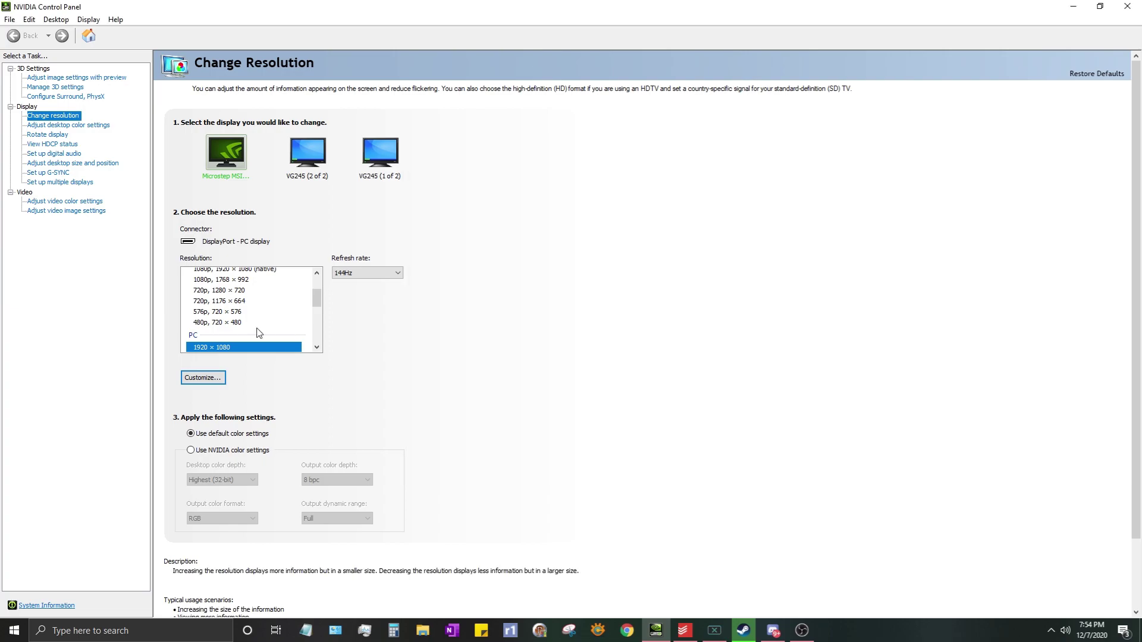
# Select the custom 1600 x 1080 resolution and open the desktop size and position settings
pyautogui.scroll(3, 243, 327)
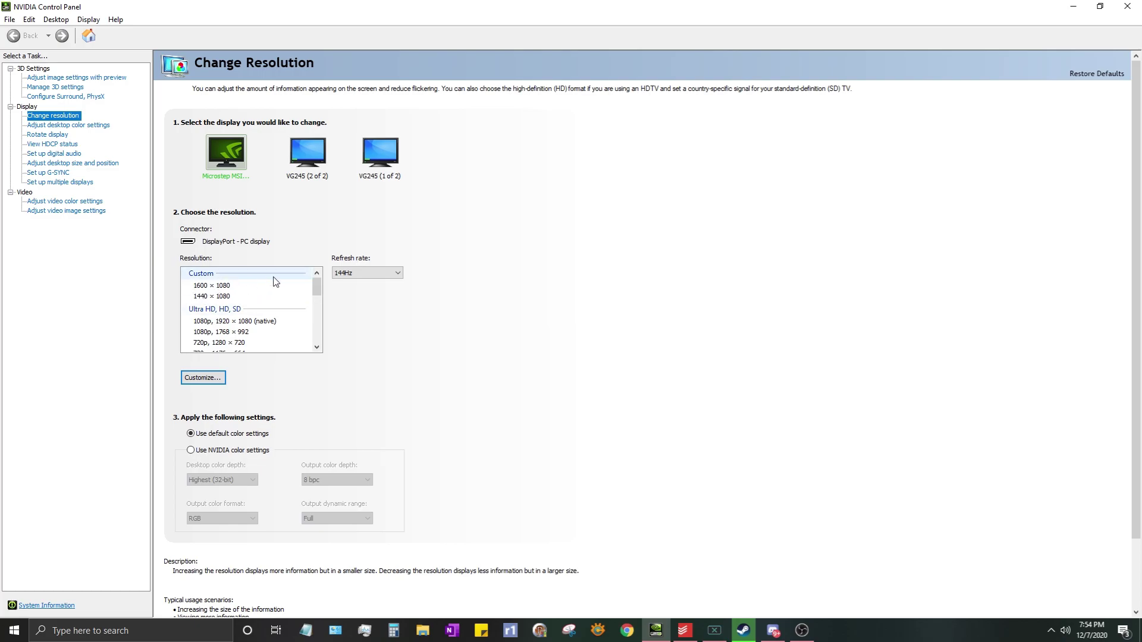
pyautogui.click(244, 289)
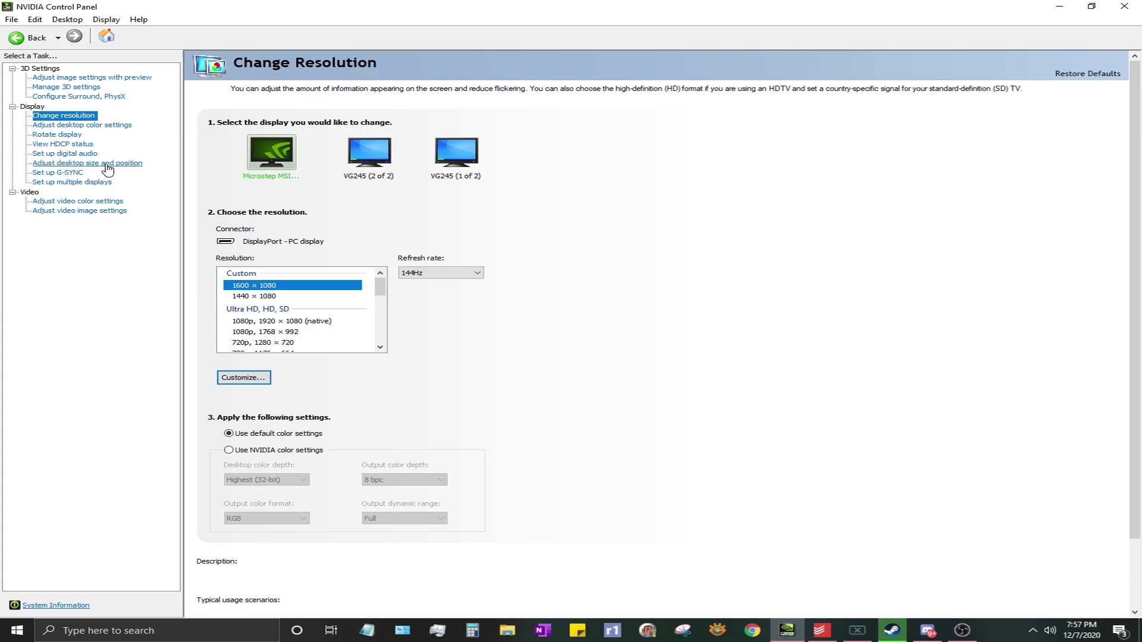
pyautogui.click(107, 166)
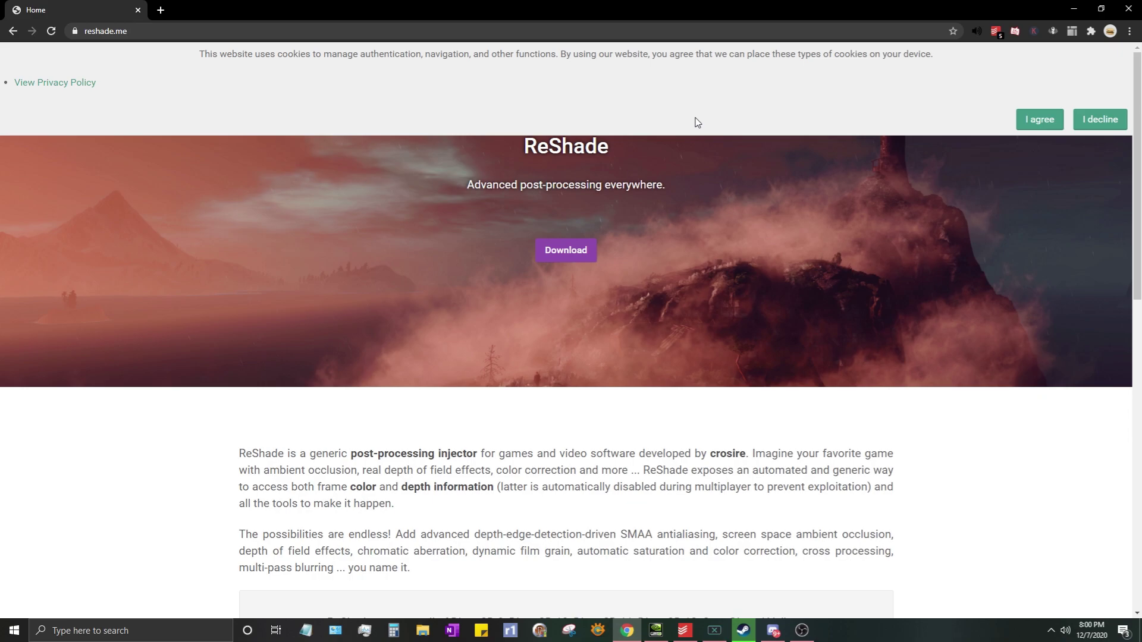
# Download ReShade 4.8.2 from reshade.me in the browser and launch its setup tool
pyautogui.click(564, 259)
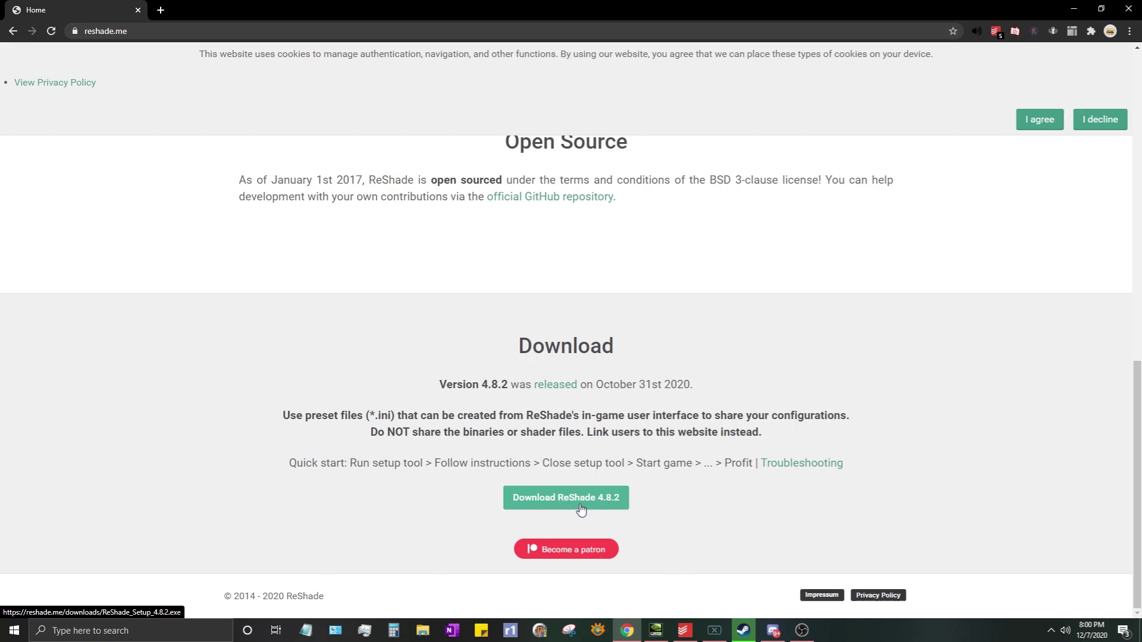
pyautogui.click(581, 509)
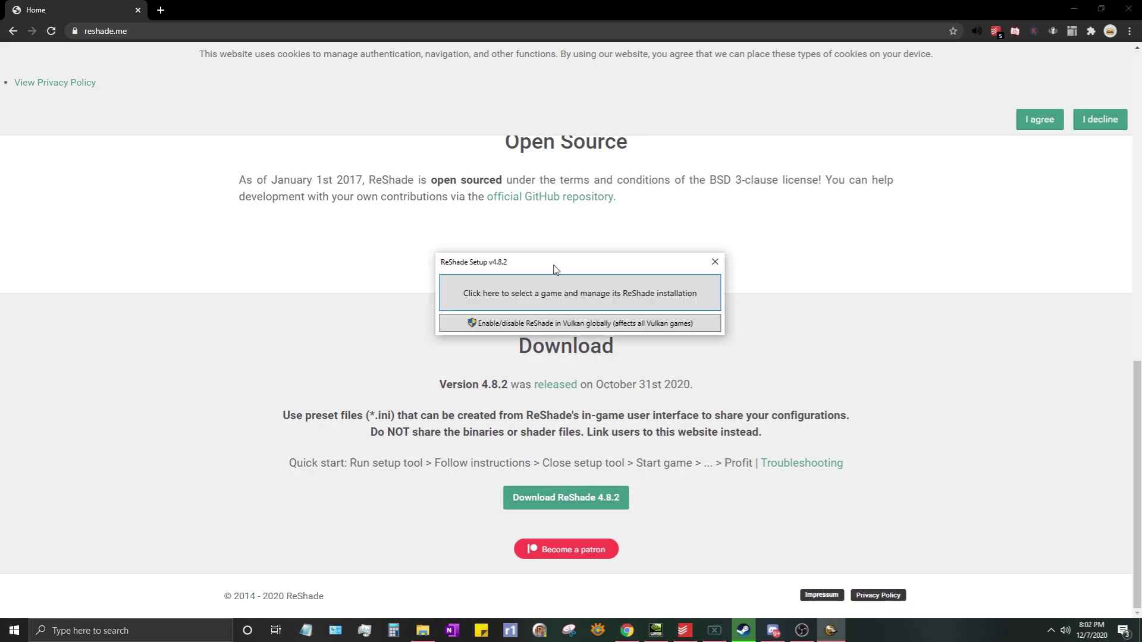
pyautogui.moveTo(553, 270); pyautogui.dragTo(581, 248)
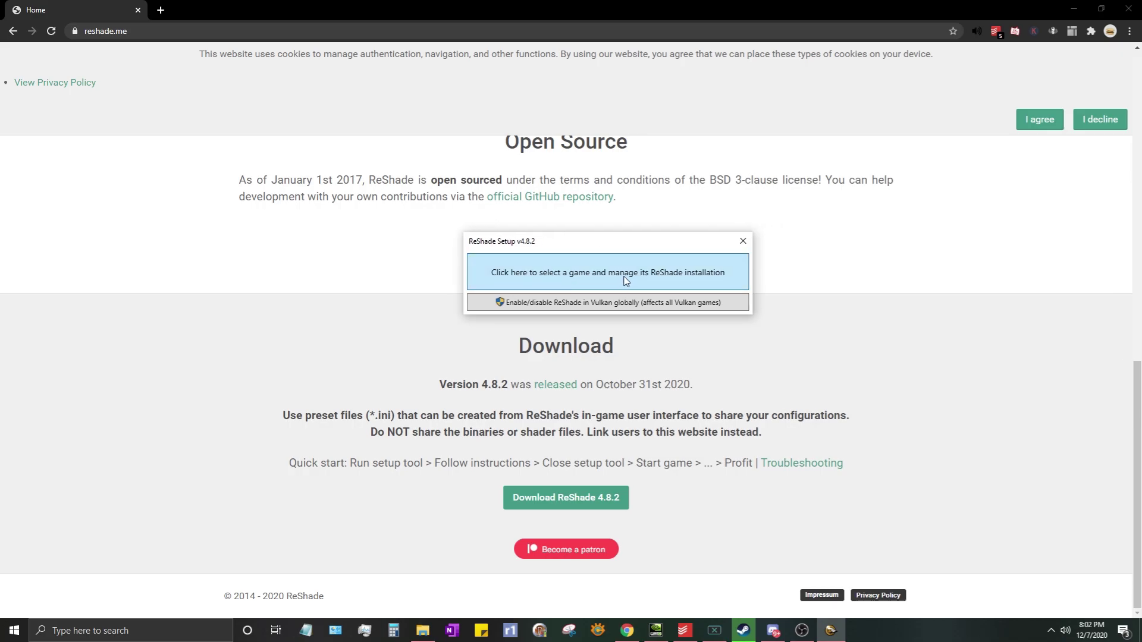
# Choose DeadByDaylight-Win64-Shipping.exe as the game whose ReShade installation is managed
pyautogui.click(711, 286)
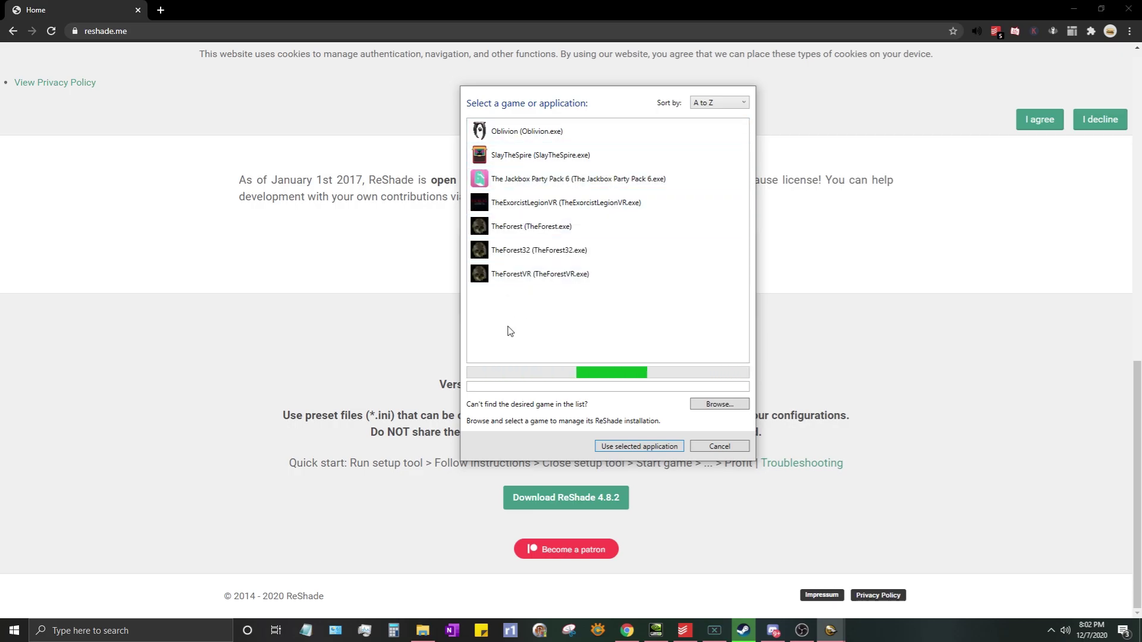
pyautogui.scroll(-8, 510, 331)
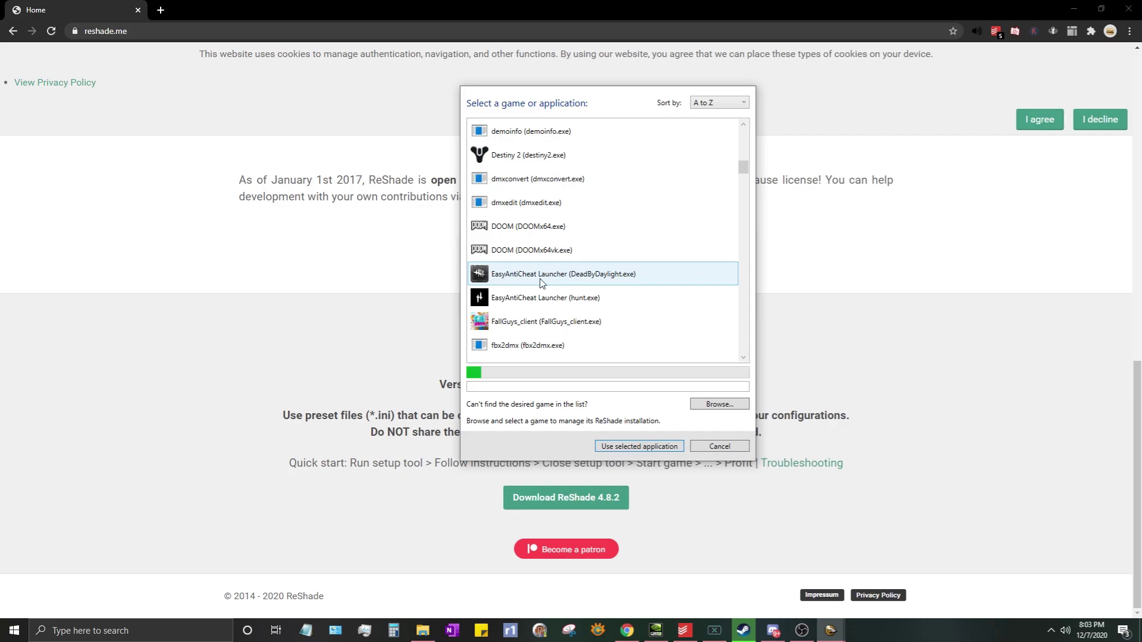
pyautogui.scroll(1, 561, 284)
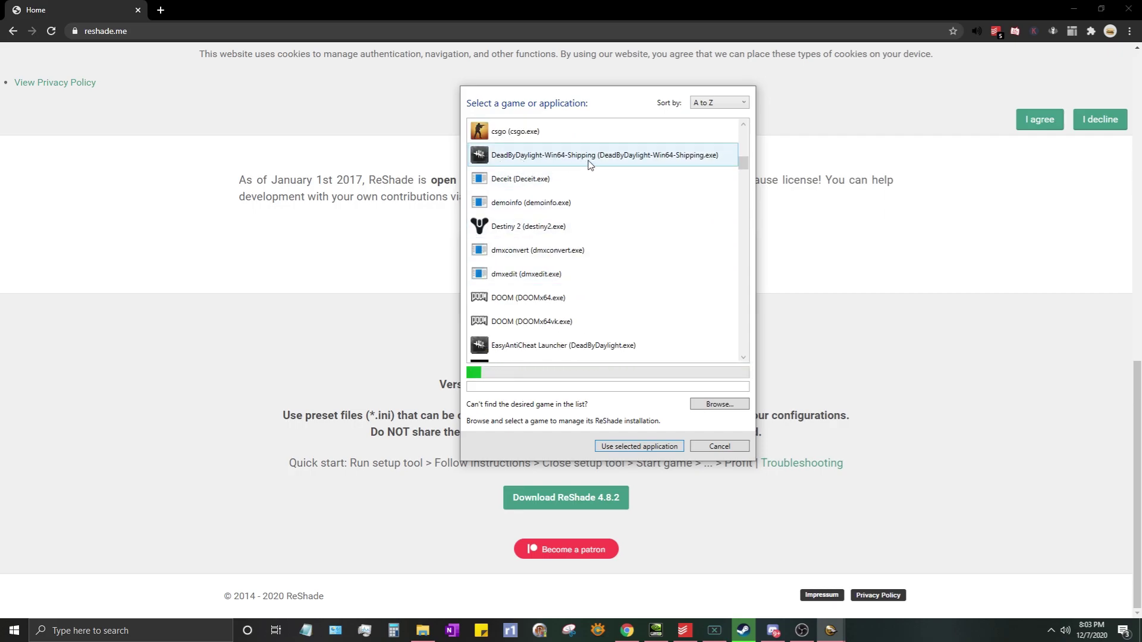
pyautogui.click(648, 160)
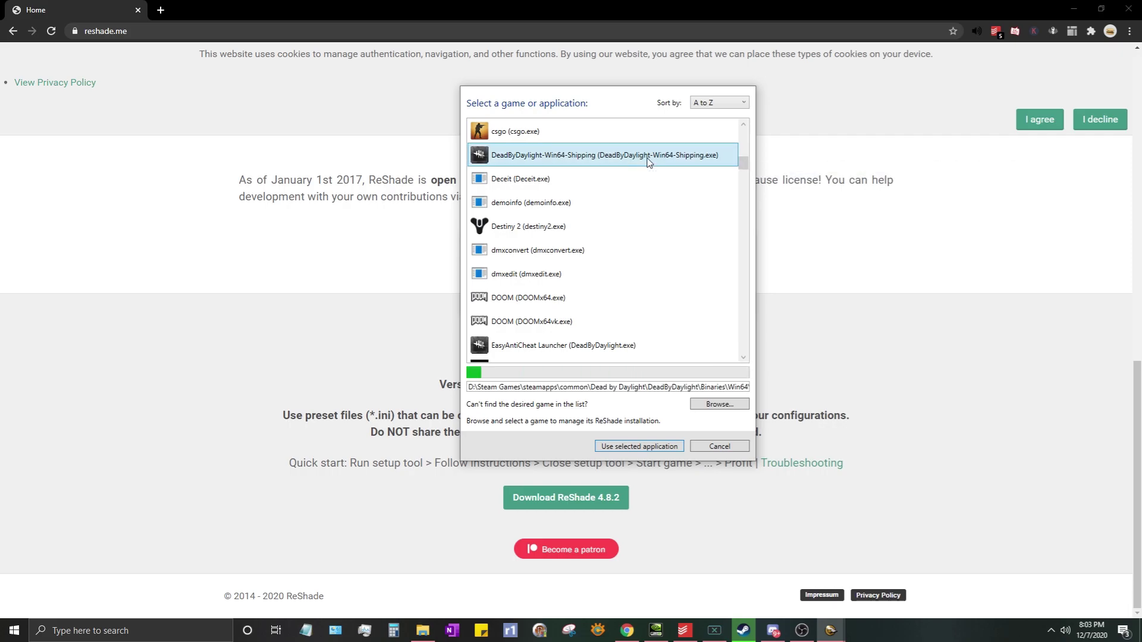
pyautogui.doubleClick(651, 156)
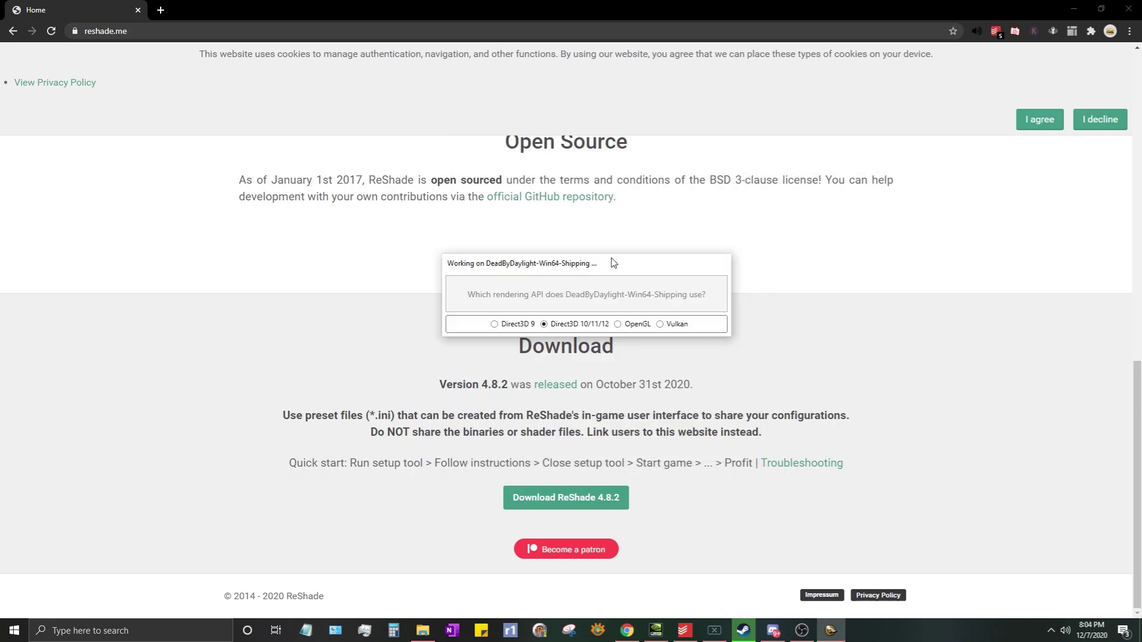
# Choose Direct3D 10/11/12 as the rendering API and update the existing ReShade installation with the preselected effect packages
pyautogui.click(571, 328)
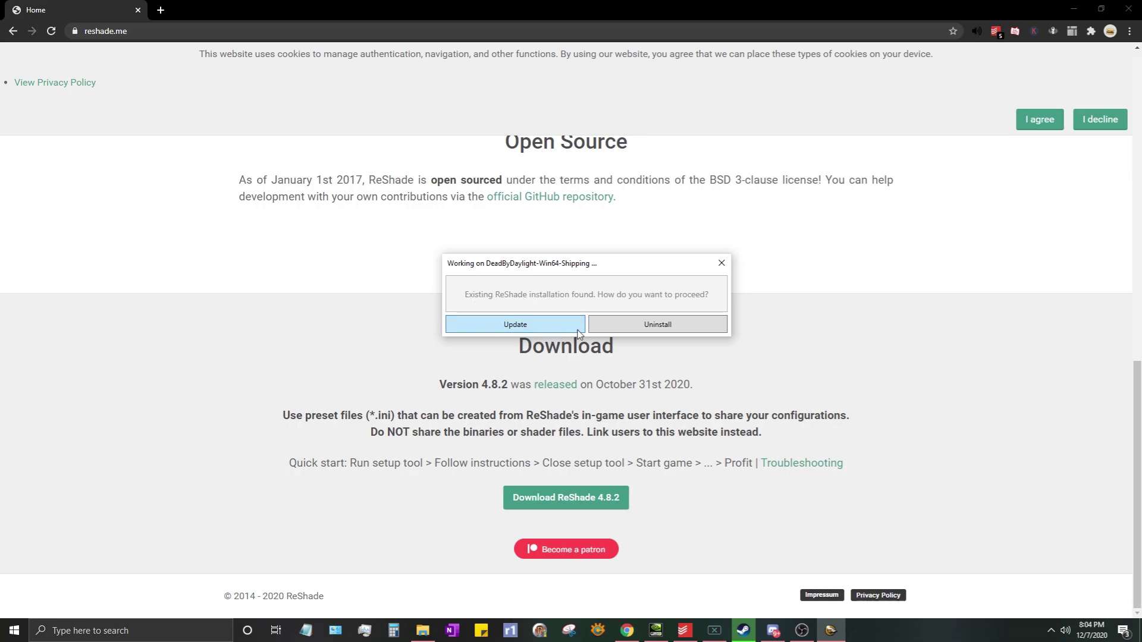
pyautogui.click(564, 331)
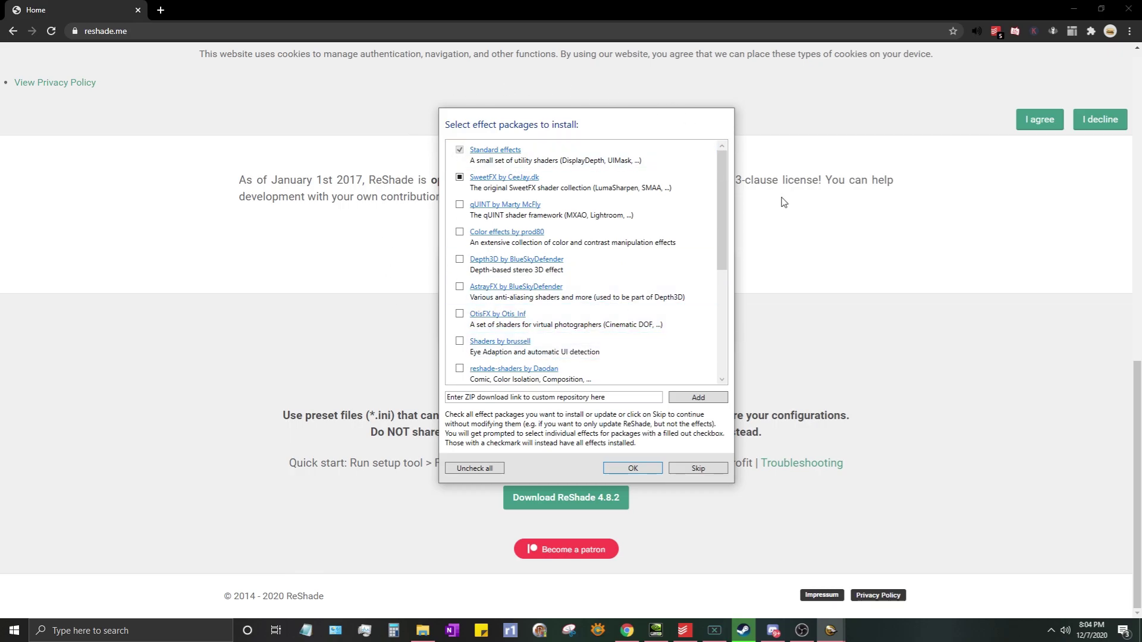
pyautogui.moveTo(719, 208)
pyautogui.mouseDown()
pyautogui.moveTo(719, 300)
pyautogui.moveTo(732, 192)
pyautogui.mouseUp()
pyautogui.moveTo(721, 221); pyautogui.dragTo(700, 159)
pyautogui.click(633, 468)
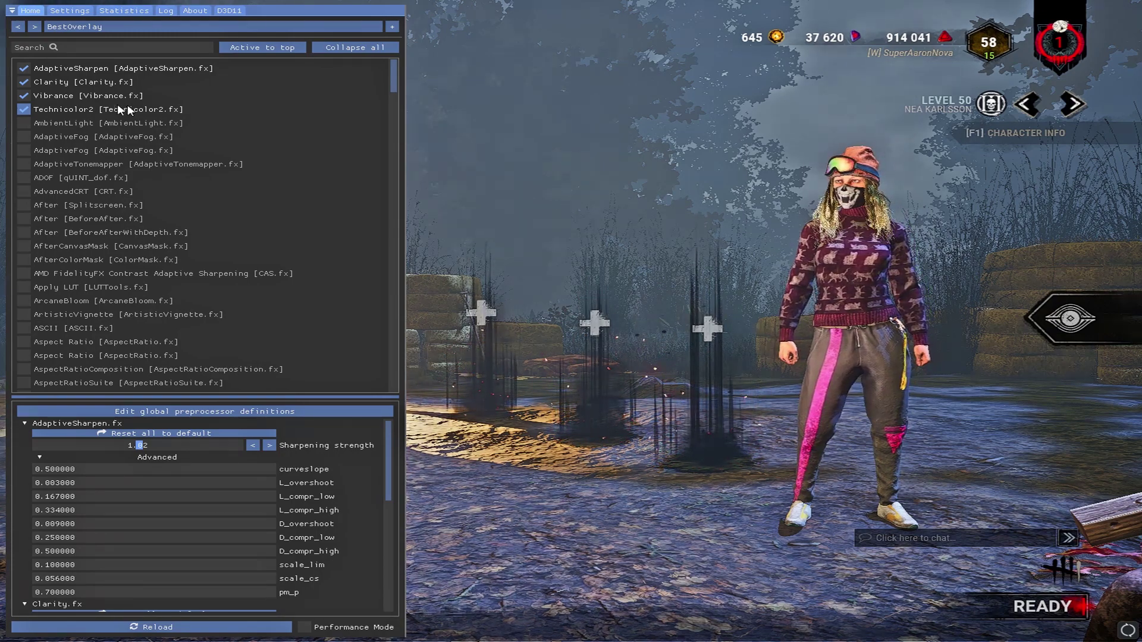
# In the in-game ReShade overlay, review the active effects' settings and compare the image by toggling Vibrance, Technicolor2 and AdaptiveSharpen
pyautogui.moveTo(229, 395); pyautogui.dragTo(261, 60)
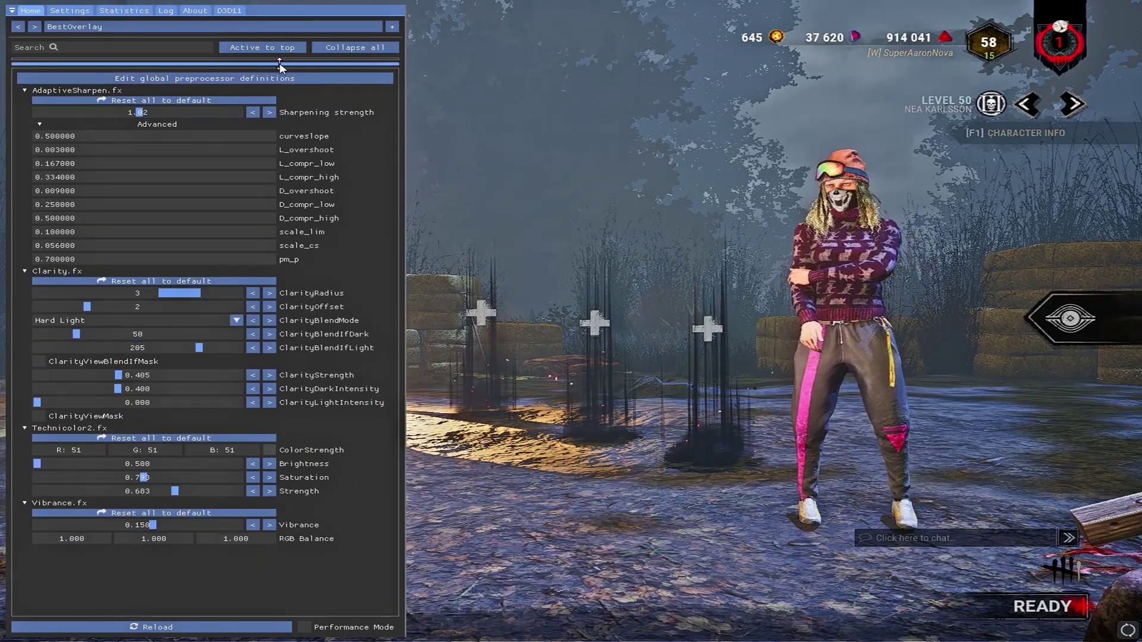
pyautogui.moveTo(279, 64); pyautogui.dragTo(279, 451)
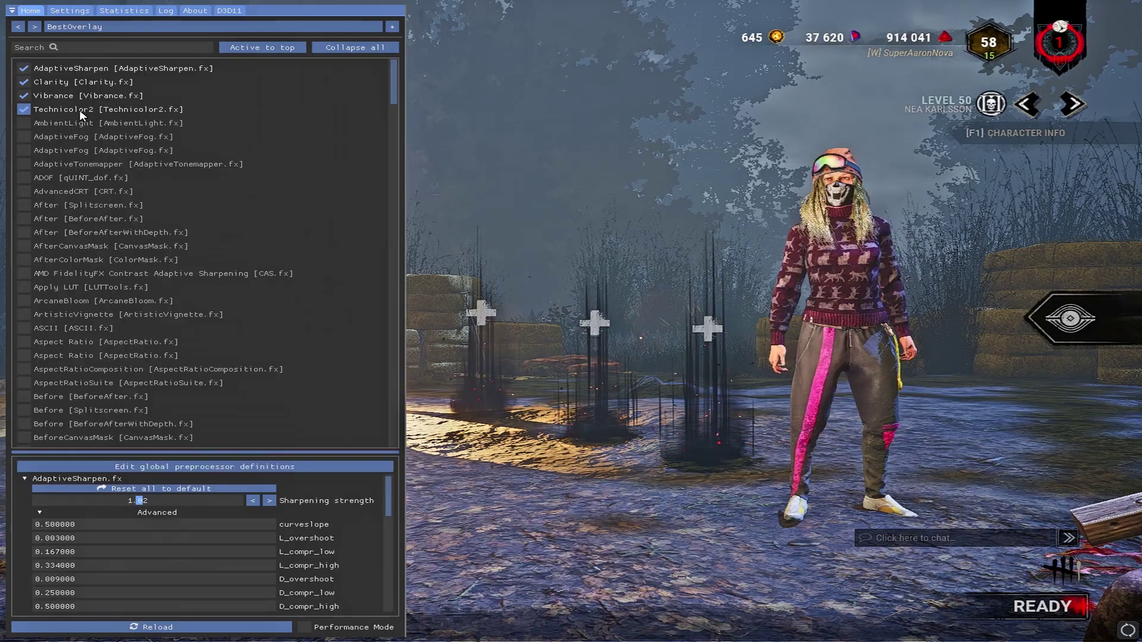
pyautogui.click(23, 95)
pyautogui.click(24, 109)
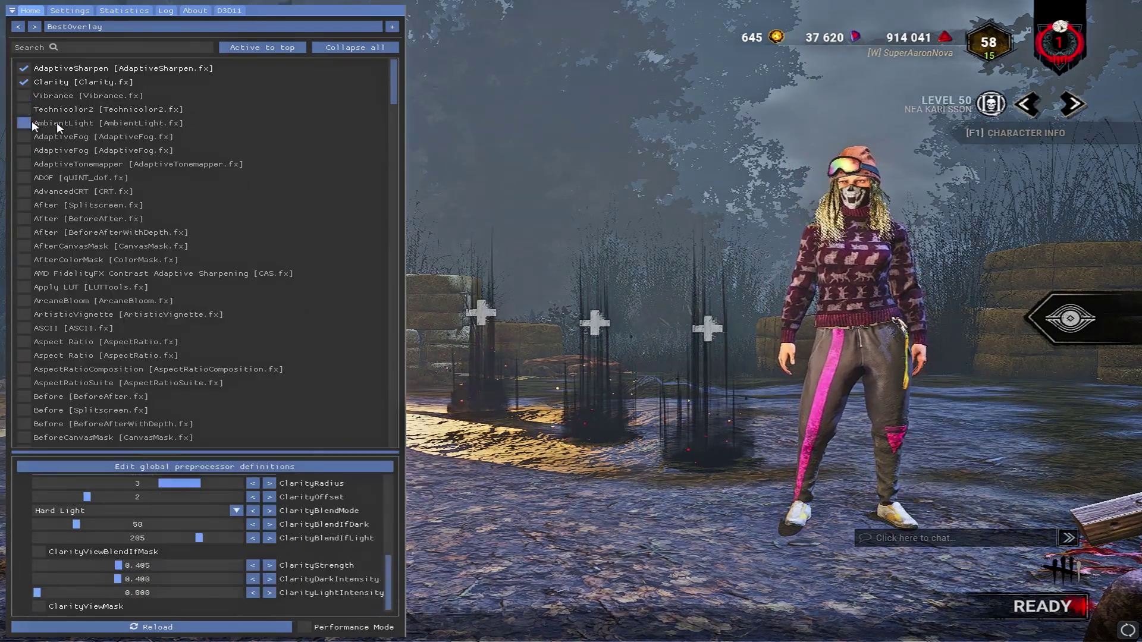
pyautogui.click(24, 109)
pyautogui.click(24, 96)
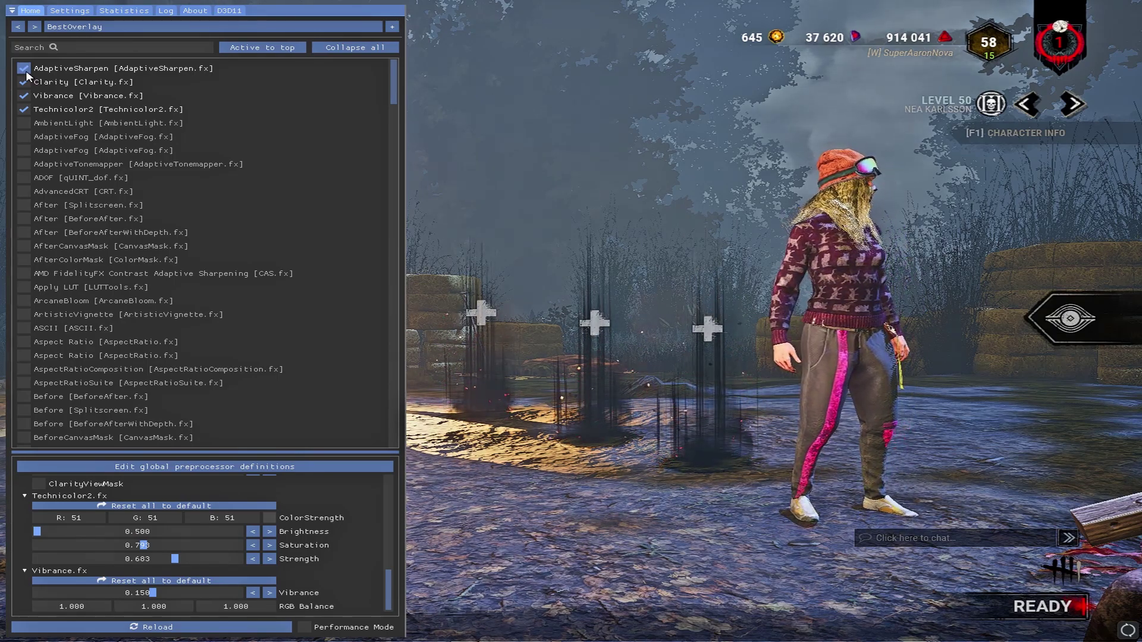
pyautogui.click(25, 69)
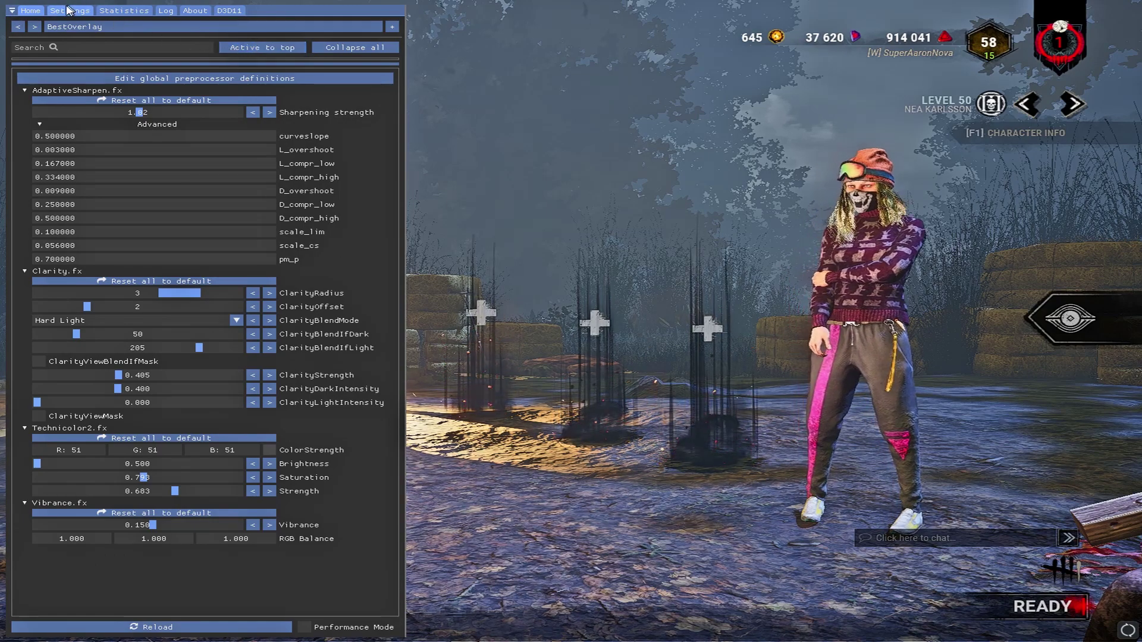
# Create a new ReShade preset named "Whatever" without duplicating the current one
pyautogui.click(59, 27)
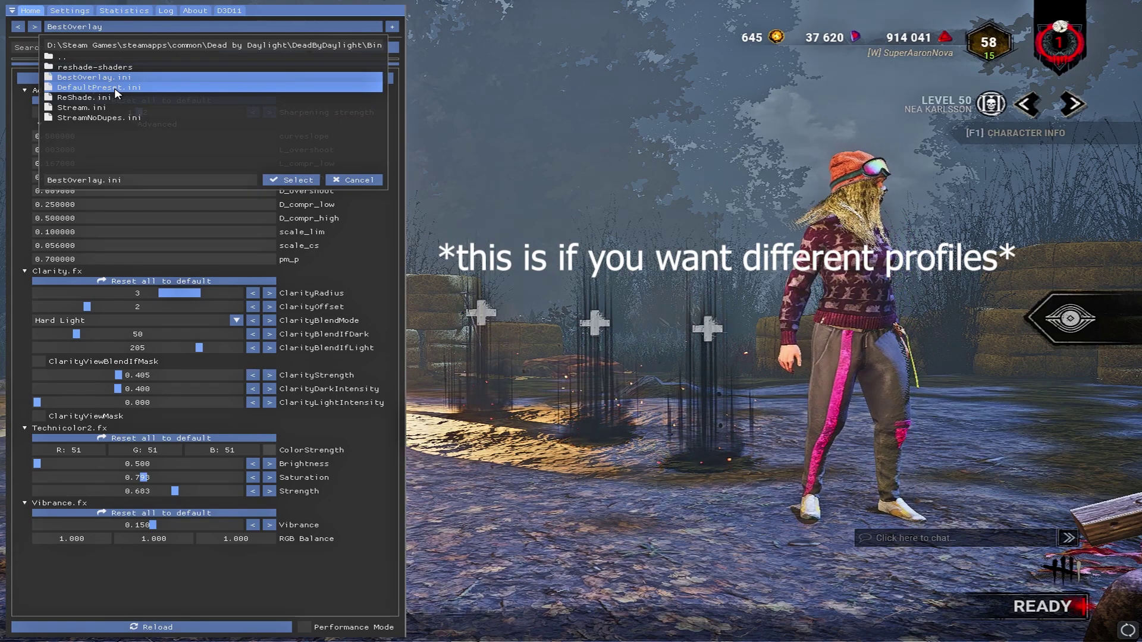
pyautogui.click(392, 28)
pyautogui.click(392, 27)
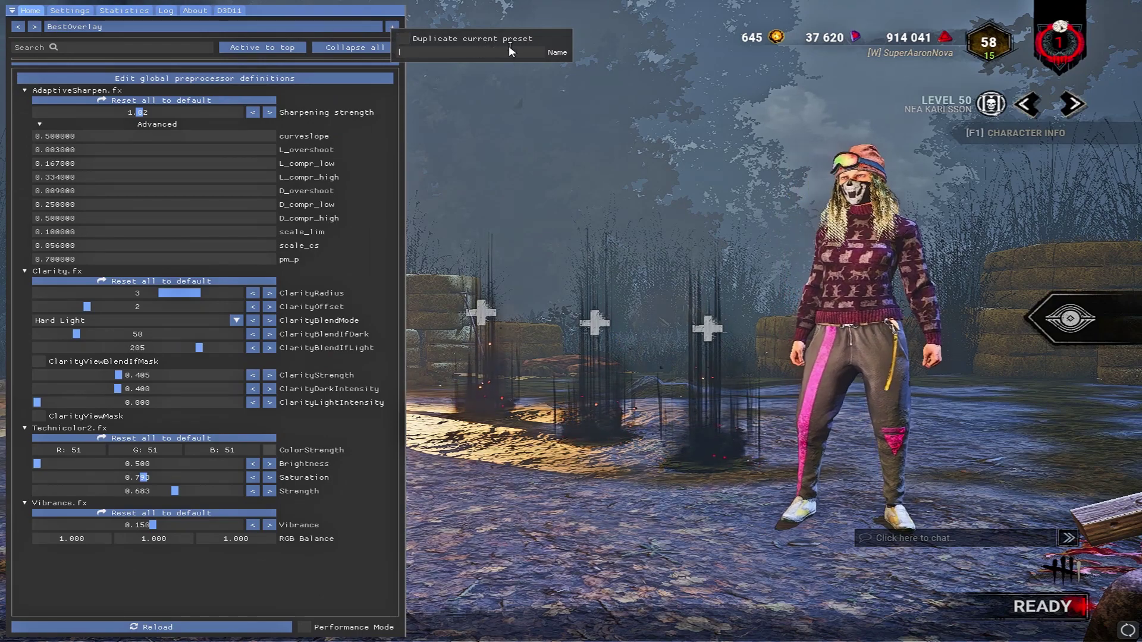
pyautogui.write('Whate')
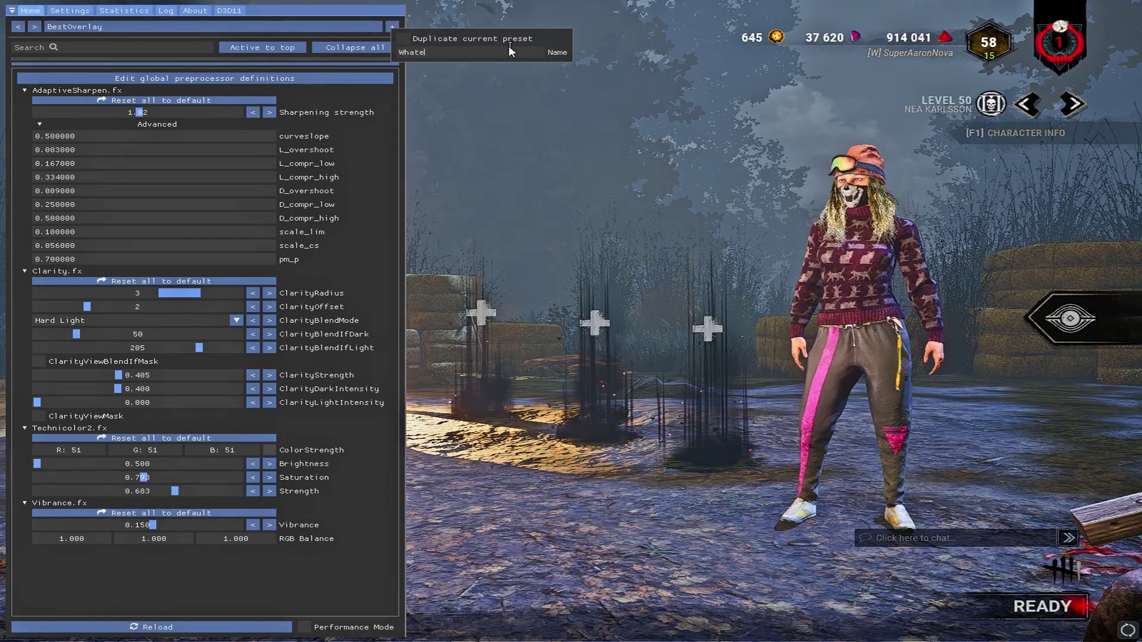
pyautogui.write('ver')
pyautogui.press('Return')
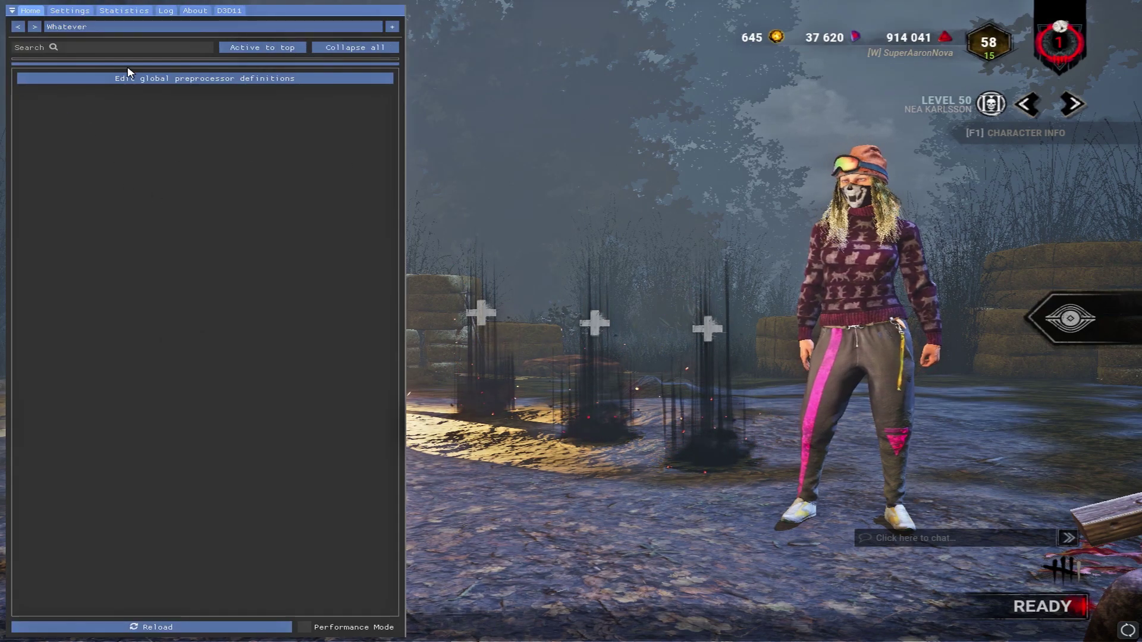
# Enable the Levels and HDR effects in the Whatever preset and move the active effects to the top
pyautogui.moveTo(136, 63); pyautogui.dragTo(122, 412)
pyautogui.scroll(-5, 180, 158)
pyautogui.scroll(5, 180, 159)
pyautogui.click(24, 124)
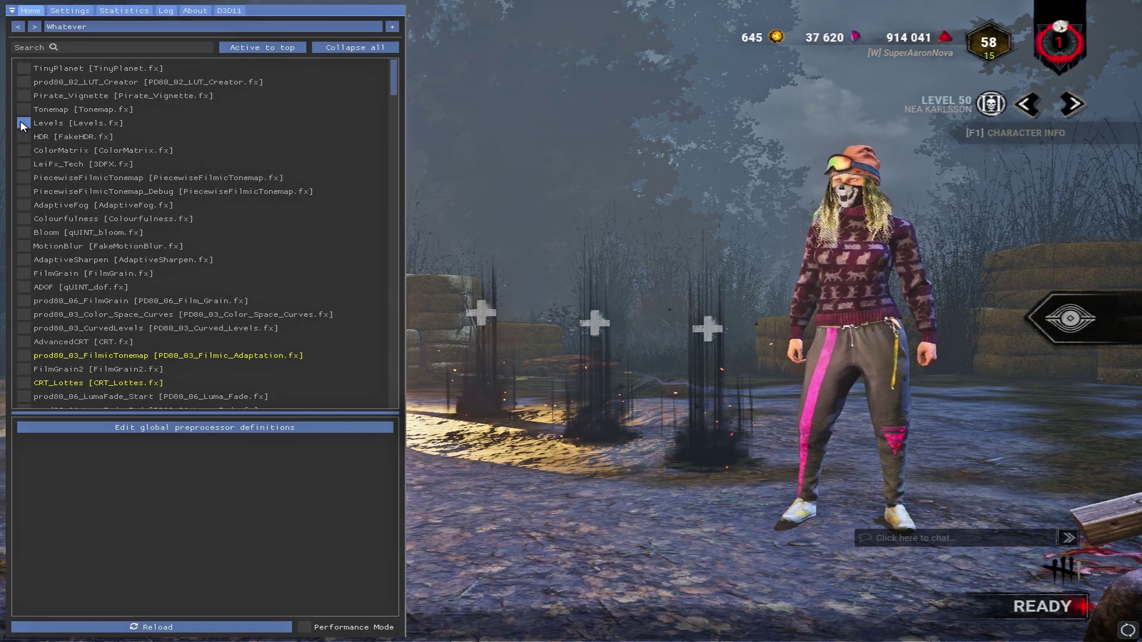
pyautogui.click(24, 136)
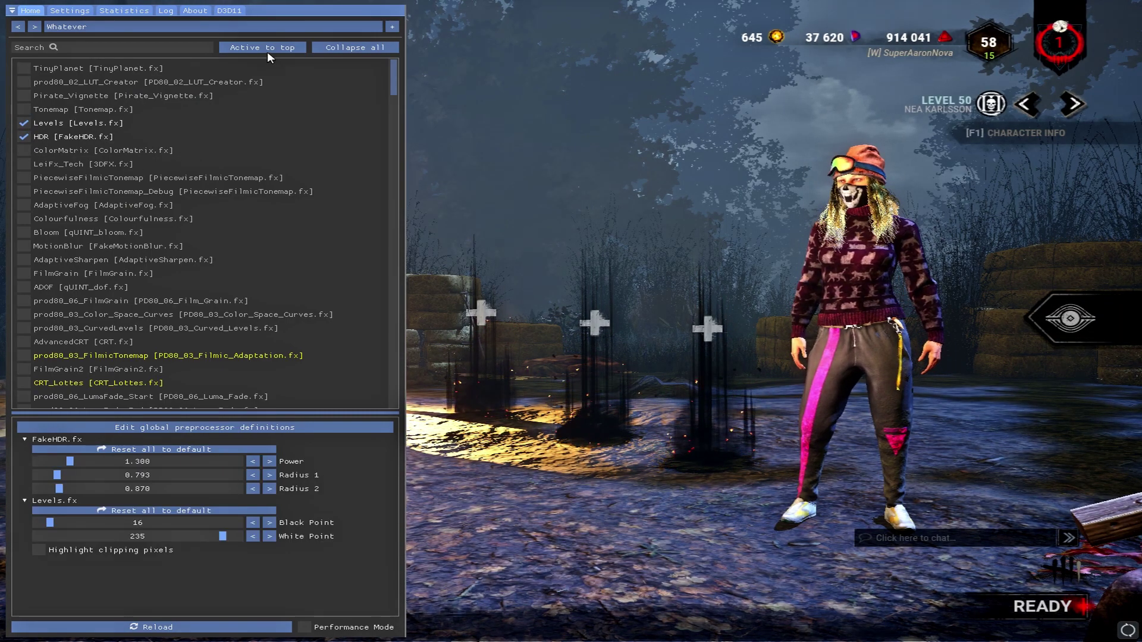
pyautogui.click(233, 48)
# Switch back to the BestOverlay.ini preset and close the ReShade overlay
pyautogui.click(185, 26)
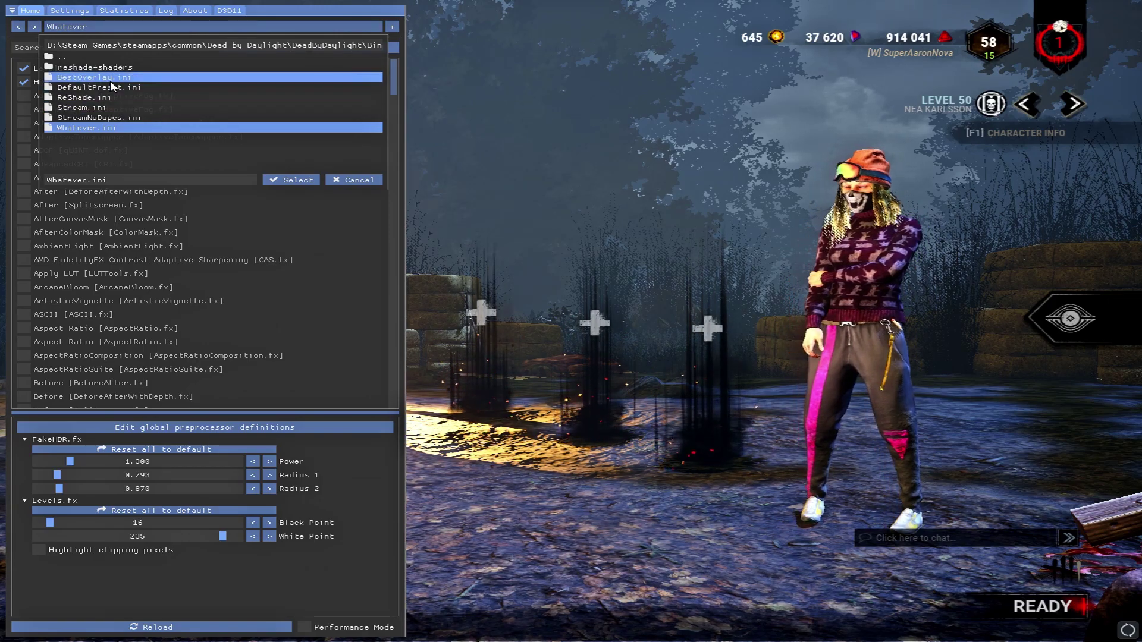
pyautogui.click(109, 80)
pyautogui.press('Home')
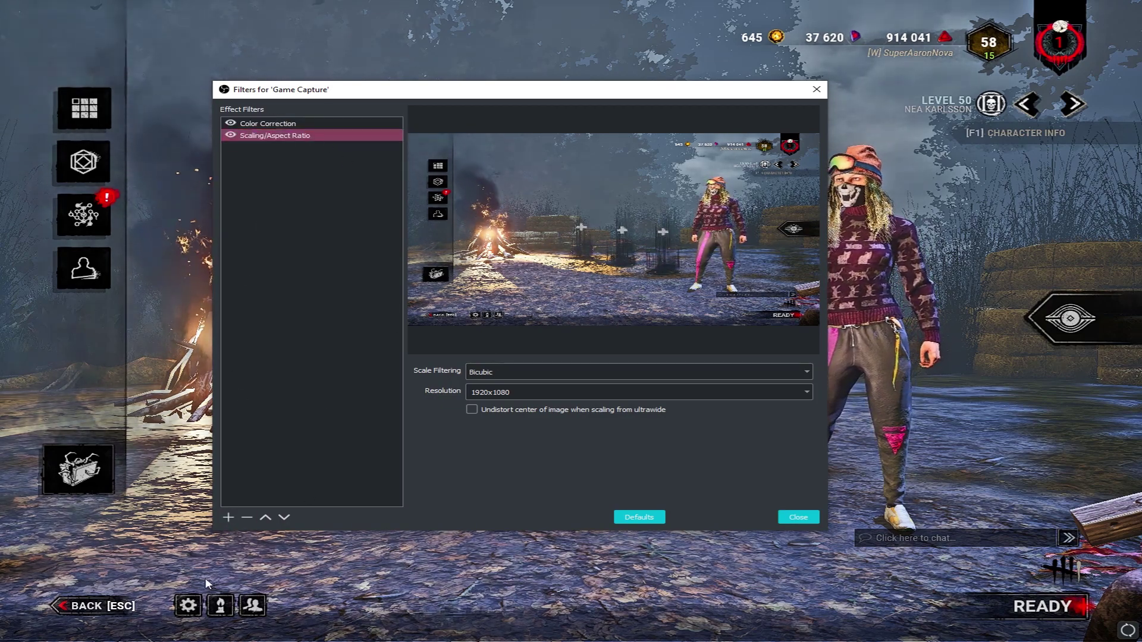
# In the OBS filters window for Game Capture, look up Scaling/Aspect Ratio among the effect filters that can be added
pyautogui.click(227, 518)
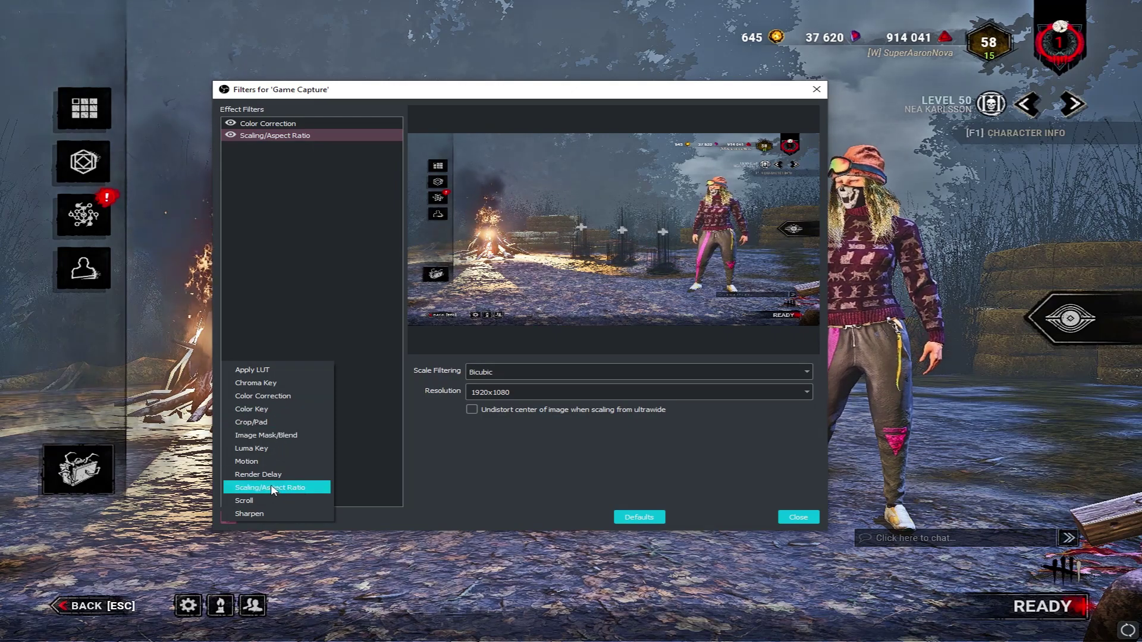
pyautogui.click(277, 261)
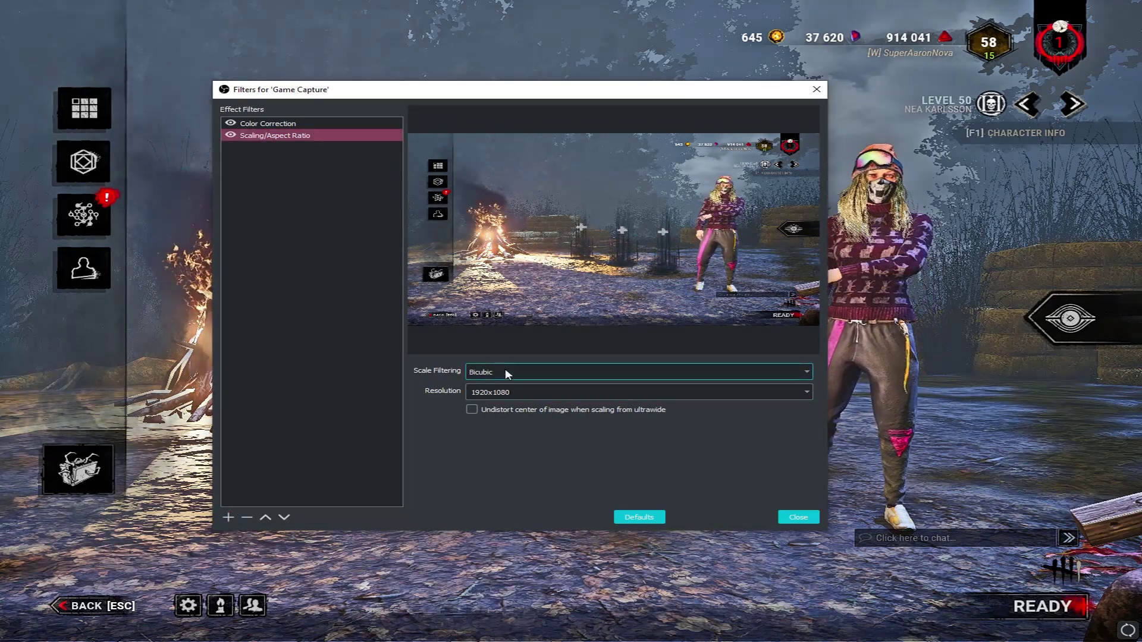